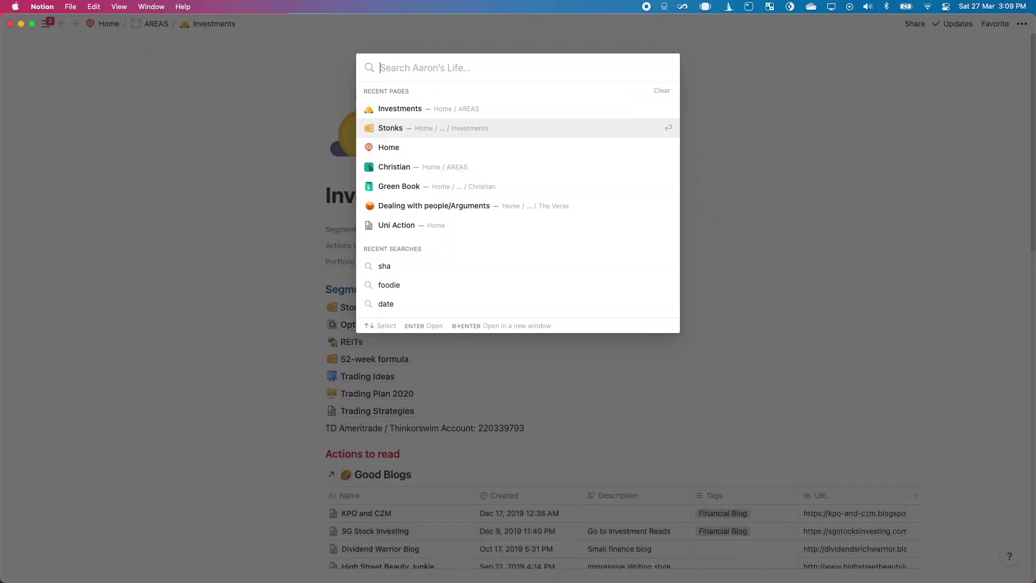
text(pine)
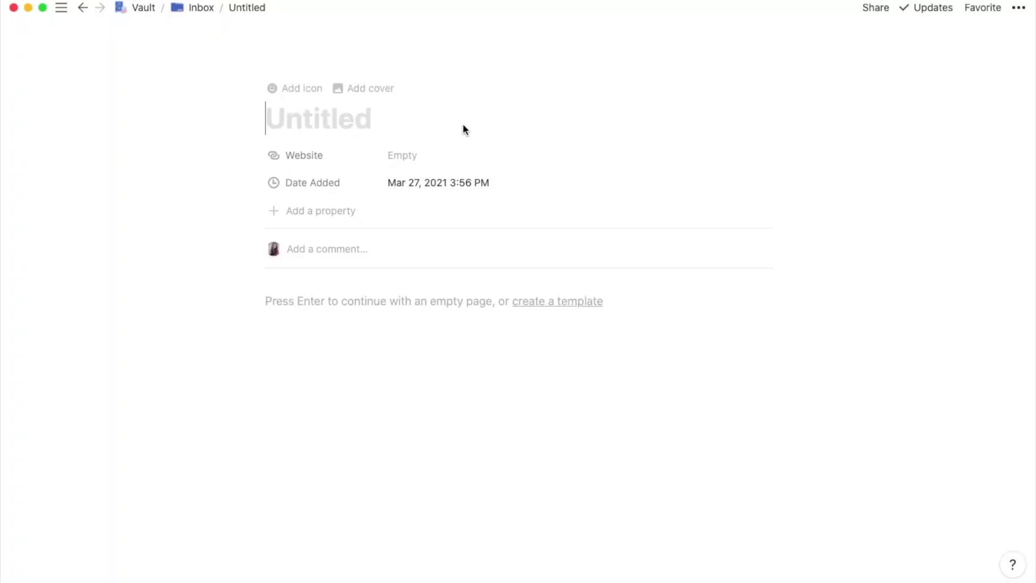
text(Pag)
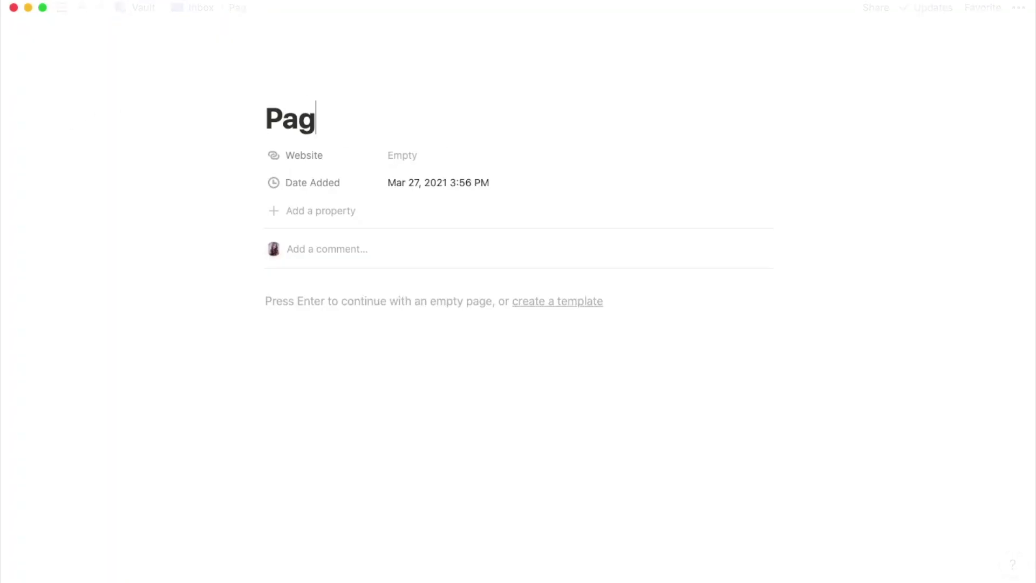
text(e 1)
- Create nested sub-pages Page 1 through Page 3, each starting as an empty page with an icon
key(Return)
text(/pa)
key(Return)
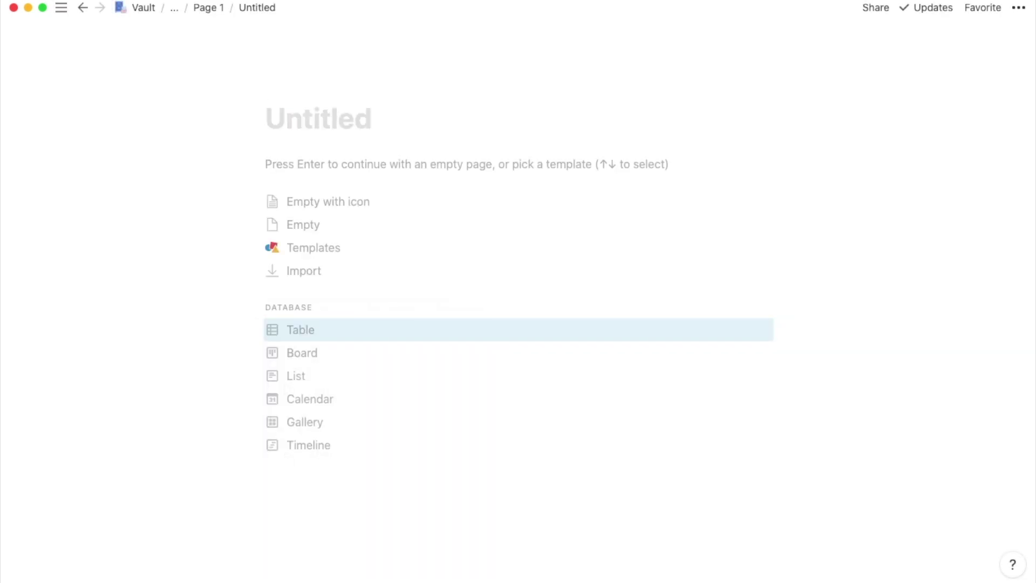
text(Page 2)
click(393, 211)
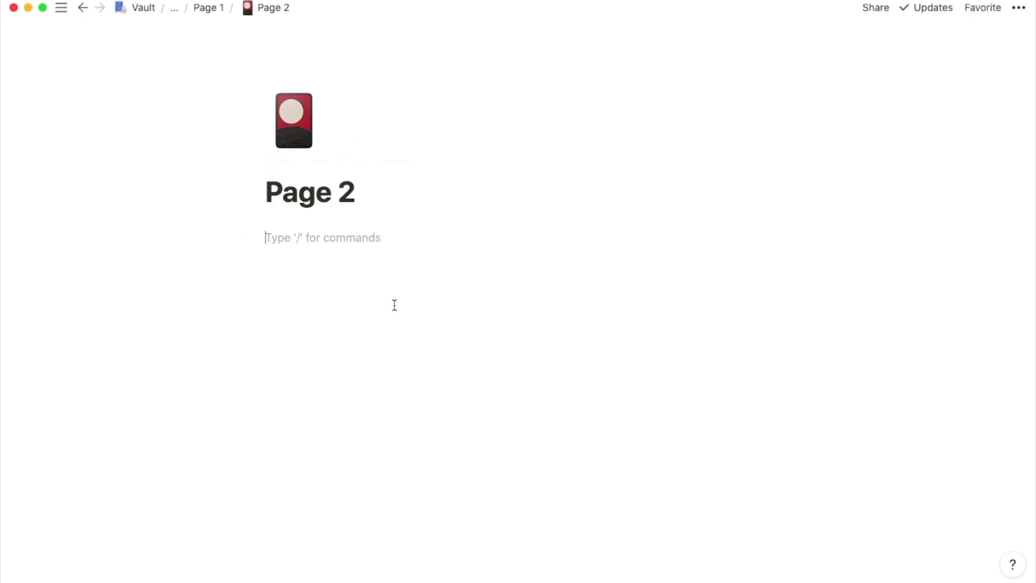
text(/pag)
key(Return)
text(Pag)
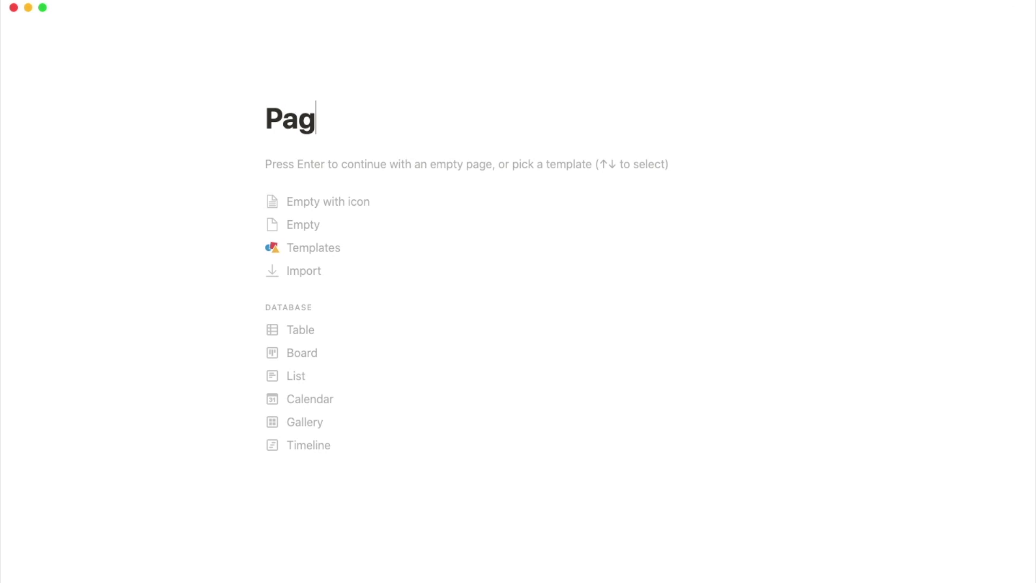
click(364, 207)
text(/page)
key(Return)
text(Page 4)
- Navigate back up to Page 1, forward to Page 4, and give Page 4 an empty layout with icon
key(super+bracketleft)
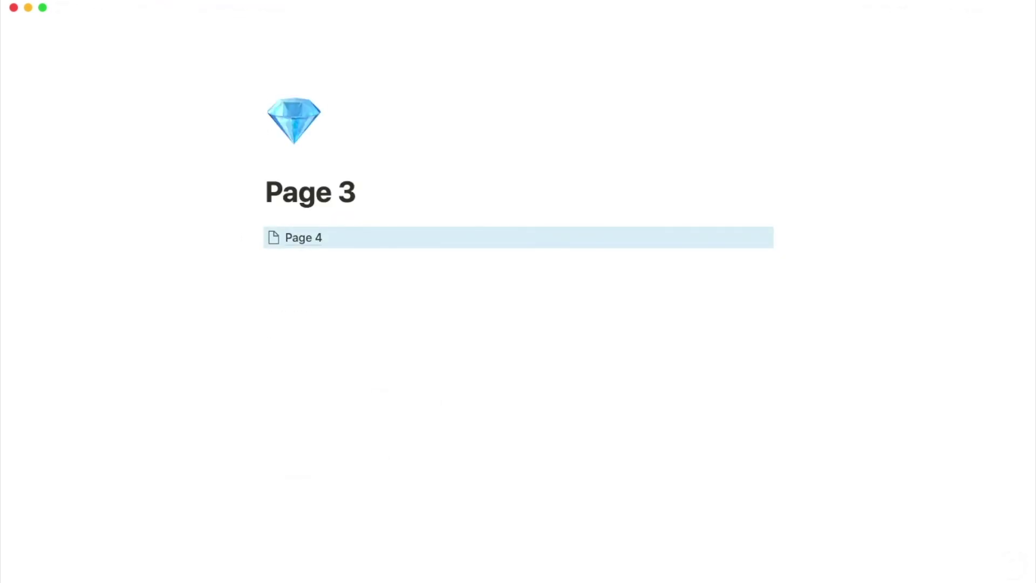
key(super+bracketleft)
key(super+bracketright)
key(super+bracketright)
key(super+bracketright)
click(367, 212)
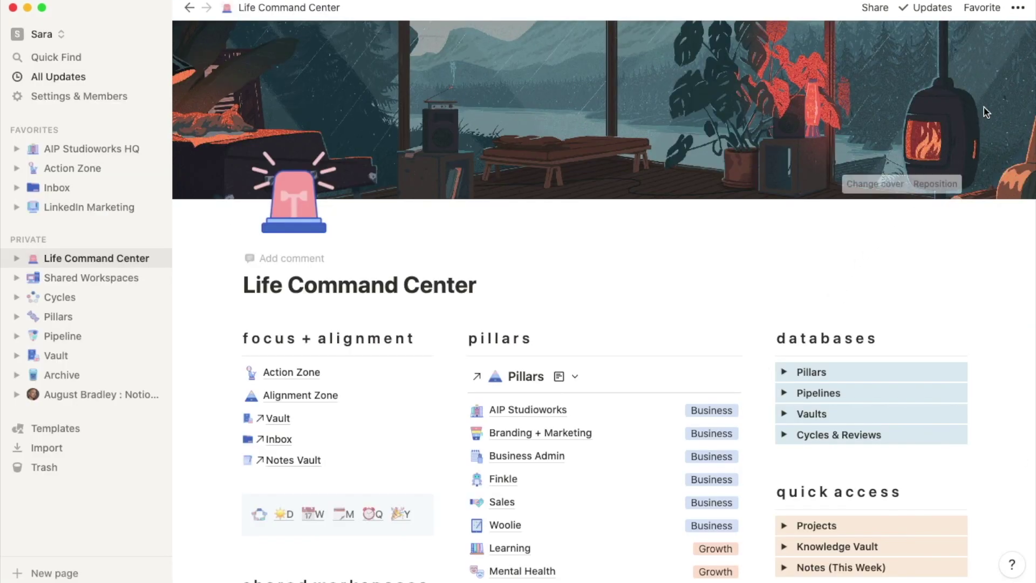
- Favourite Life Command Center, hide the sidebar, and go to the Vault page
click(988, 11)
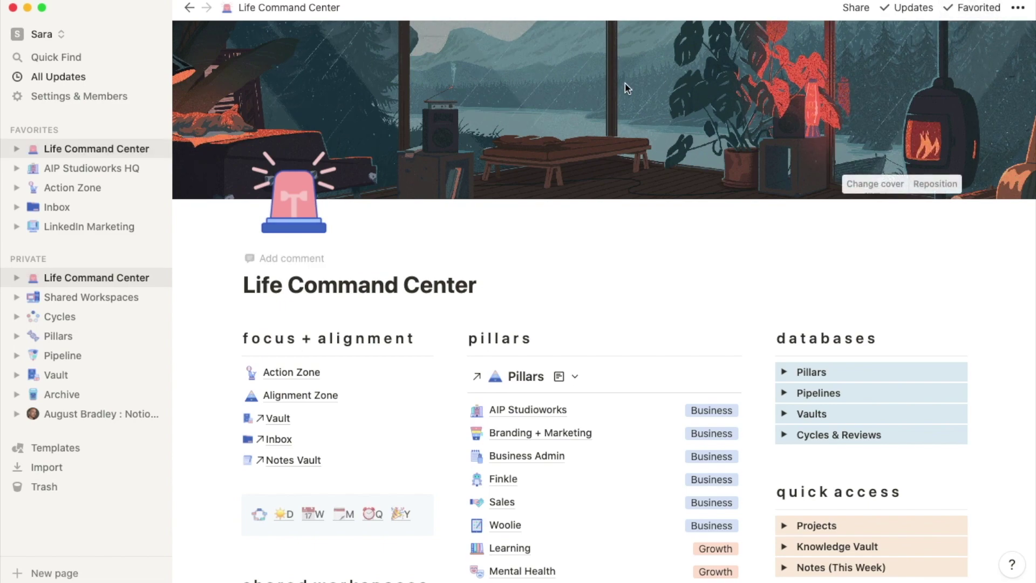
mouse_move(90, 226)
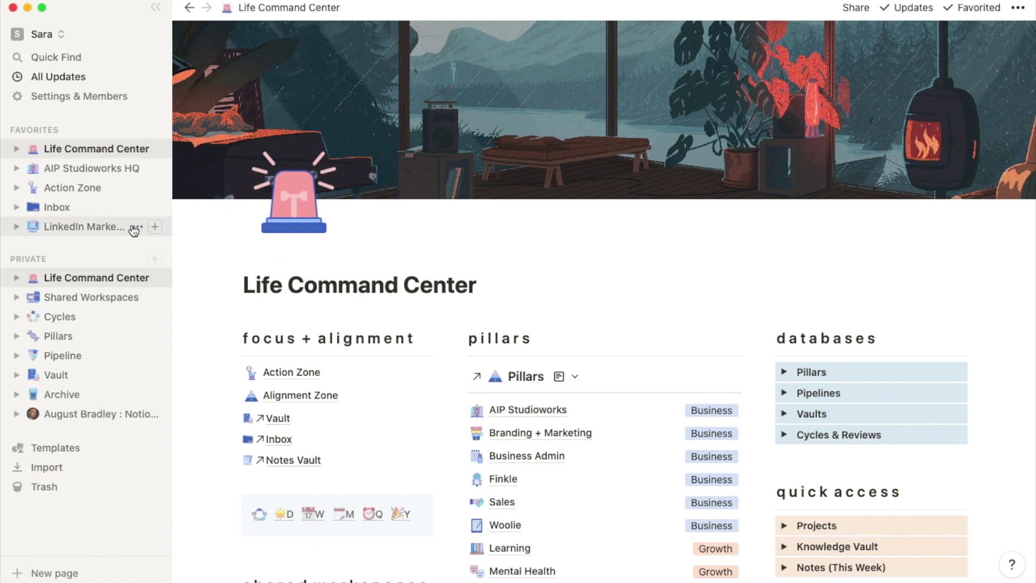
click(160, 29)
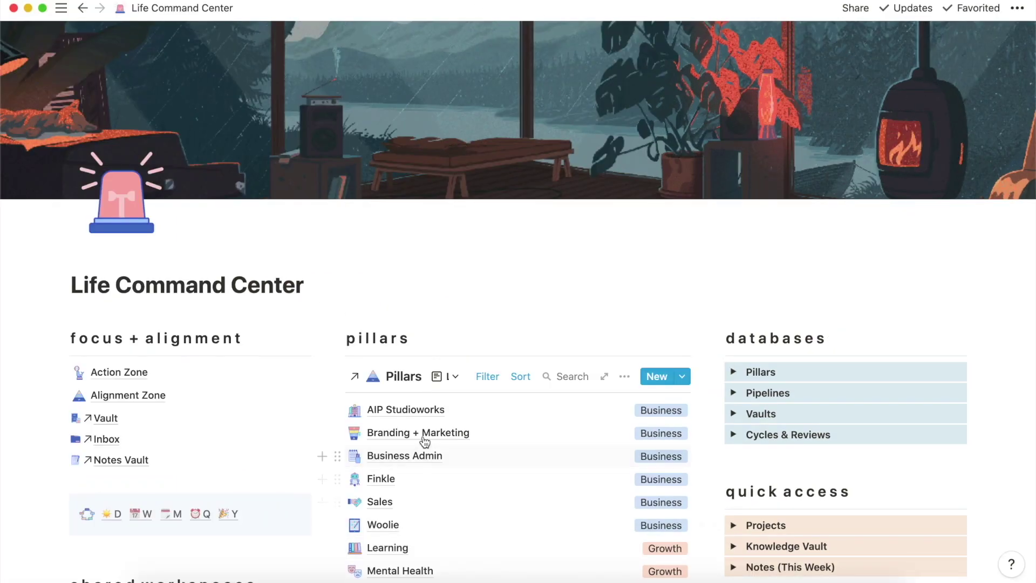
click(108, 419)
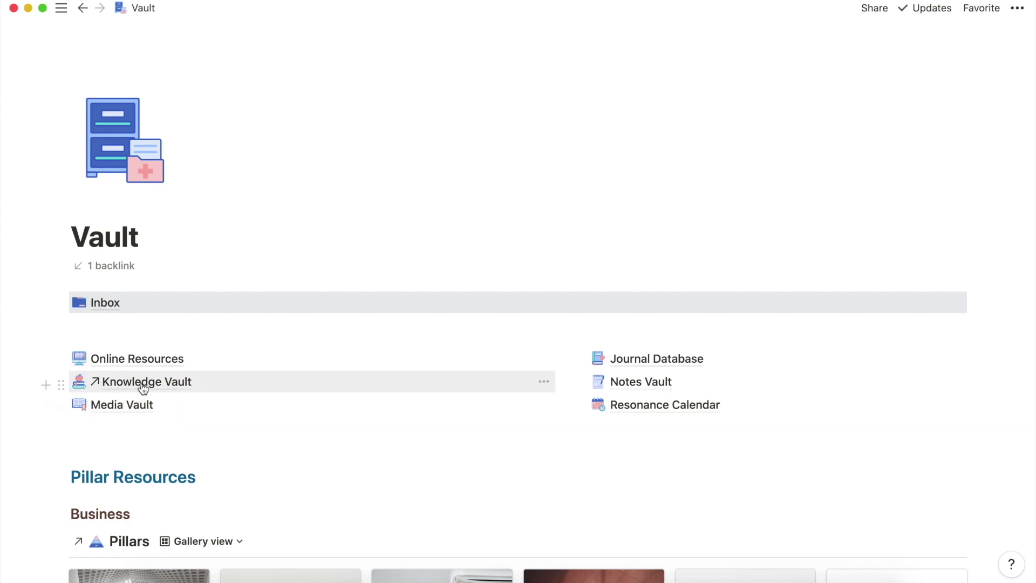
- Go from Knowledge Vault through the Web Design entry to the Trailing images webflow tutorial
click(142, 389)
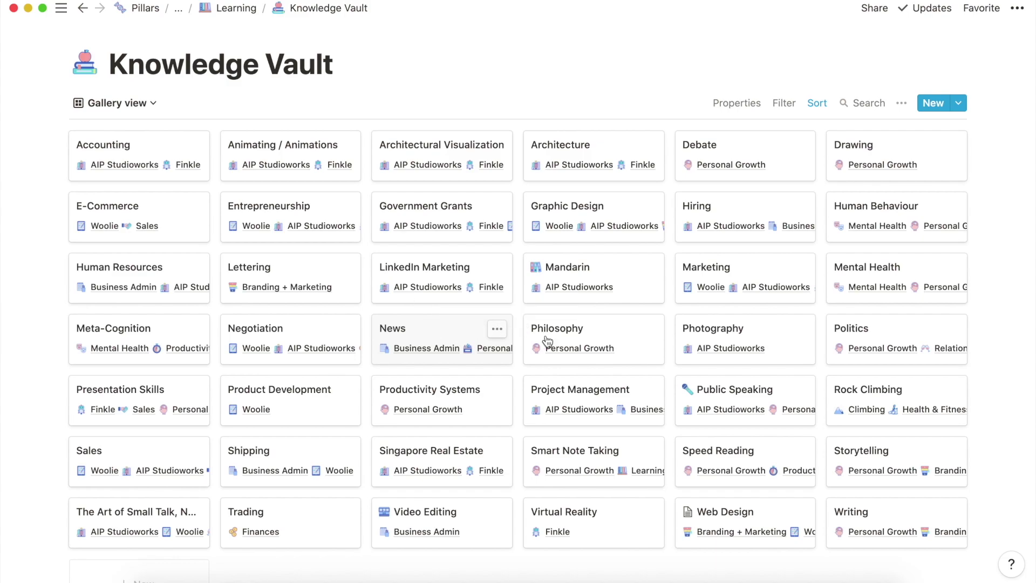
click(745, 518)
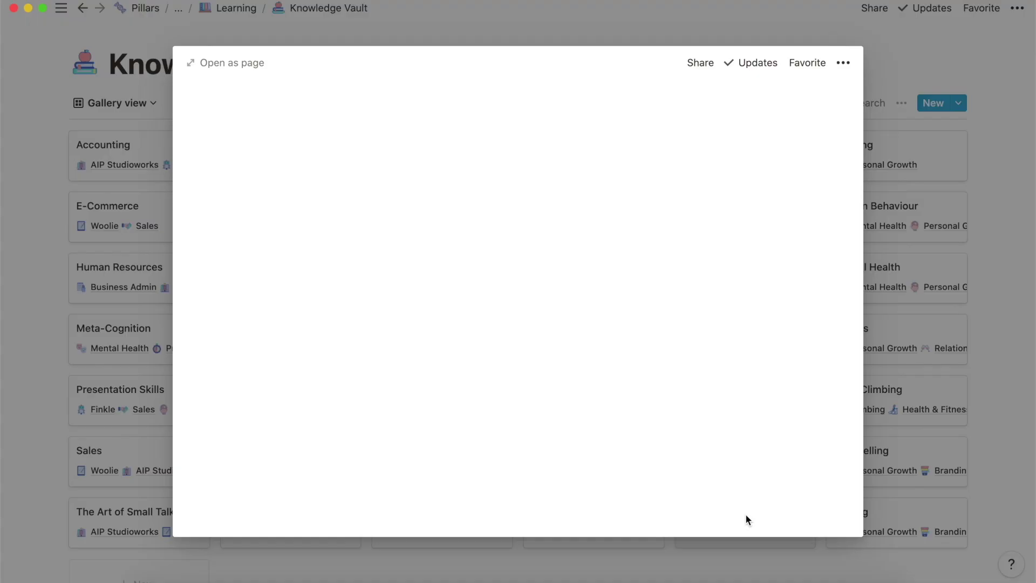
scroll(426, 293, down, 3)
scroll(424, 292, down, 3)
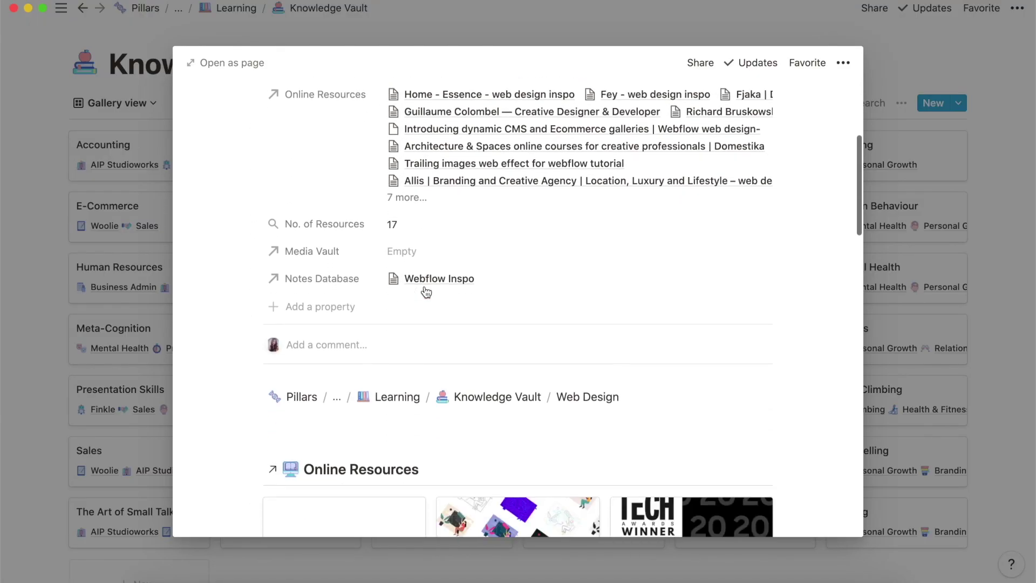
scroll(425, 291, down, 2)
scroll(424, 291, down, 4)
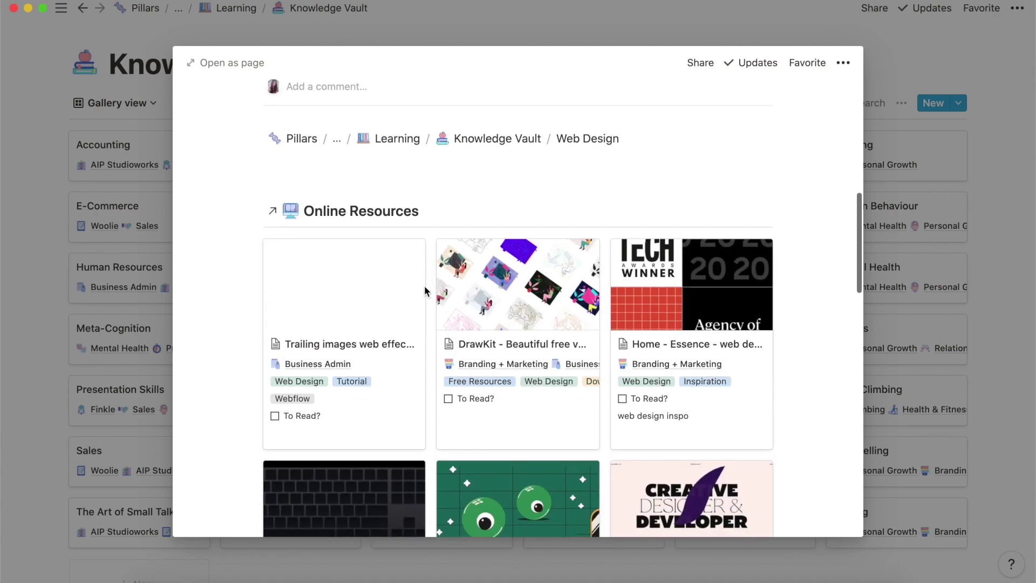
click(358, 294)
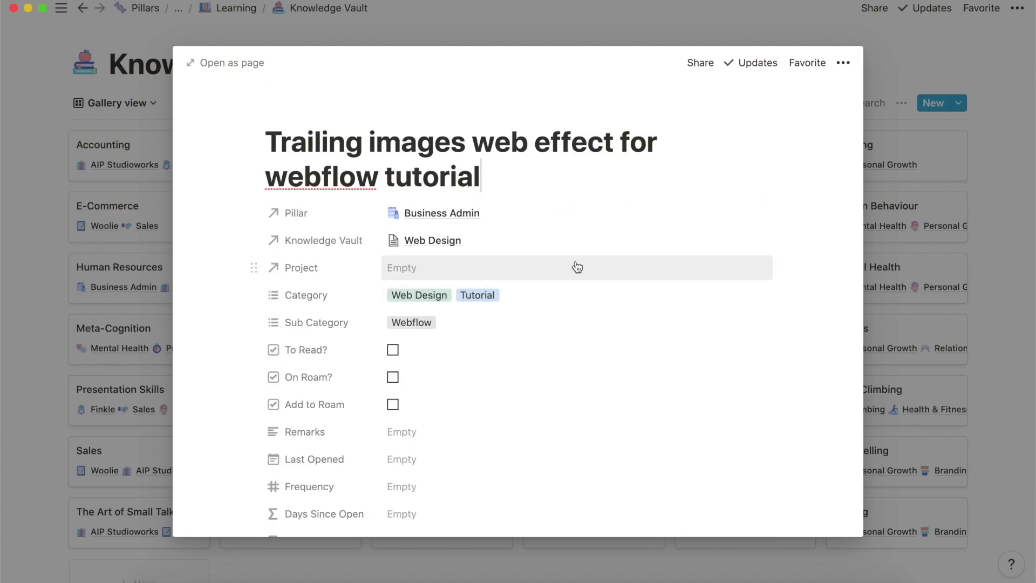
scroll(576, 267, down, 2)
scroll(575, 268, down, 2)
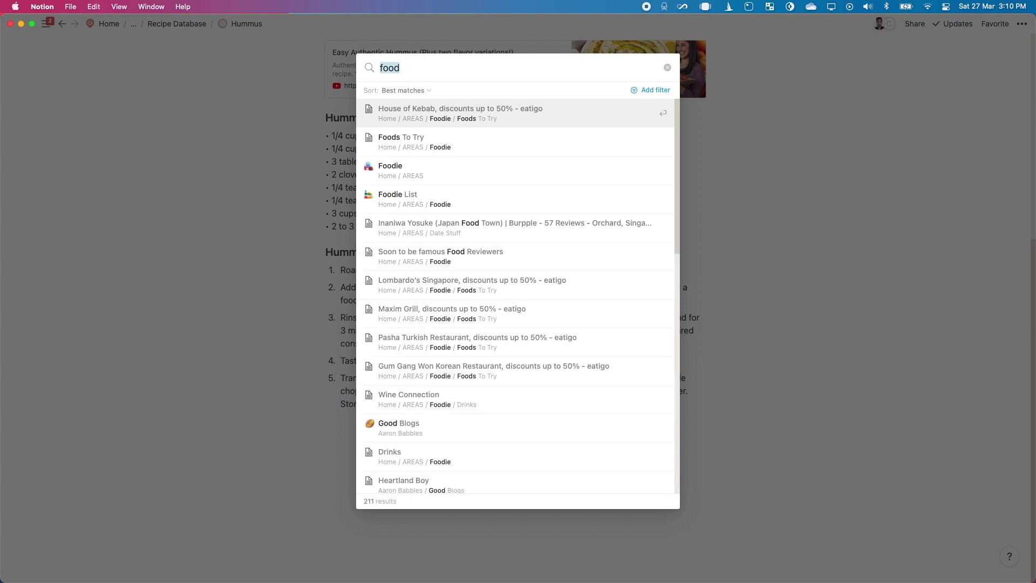
text(primary)
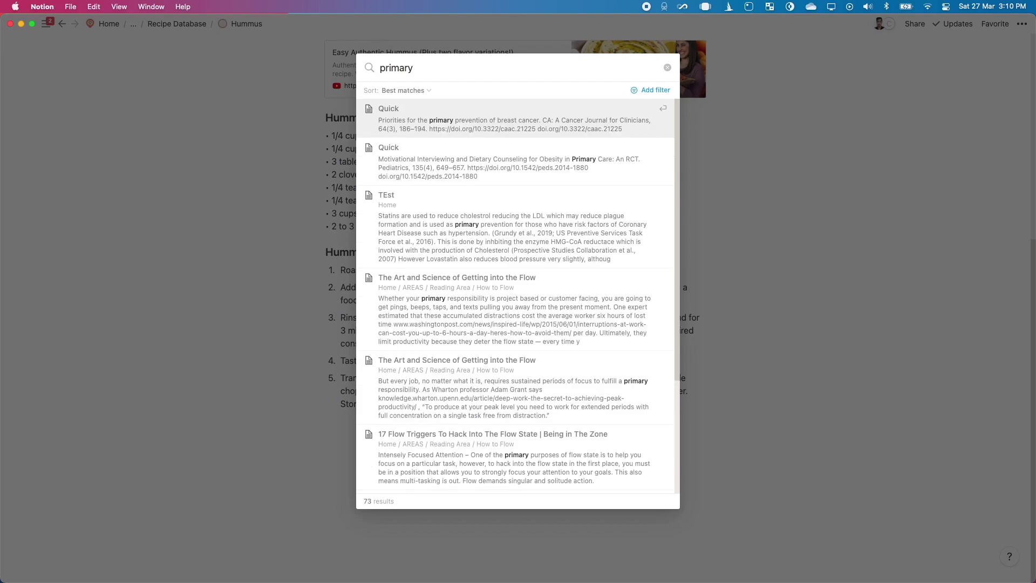
- Select the whole 'food' query in Quick Find so 'primary' can replace it
key(super+a)
text(inter)
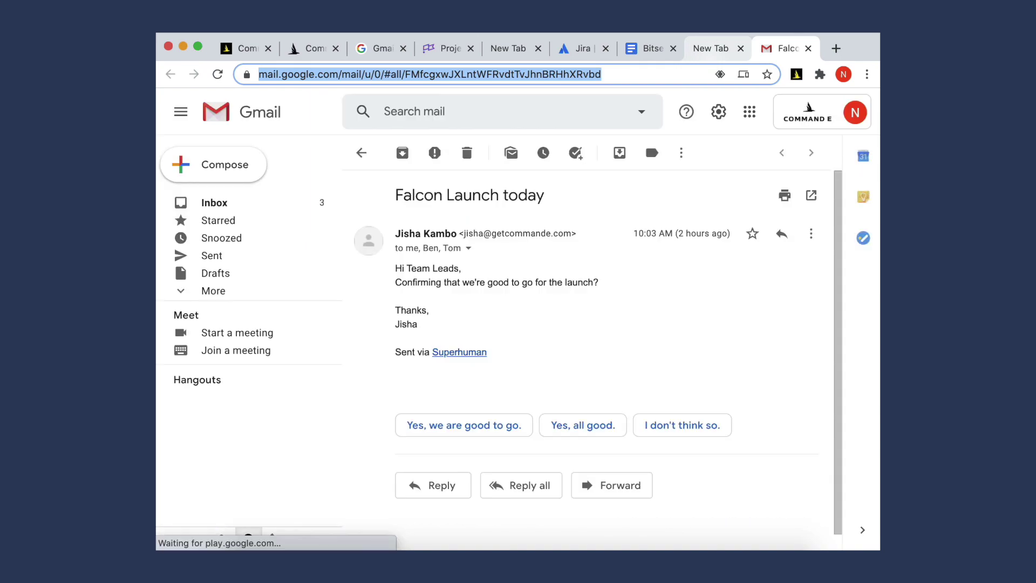
- Use Command E to open the Falcon launch plan Google Doc, then Google Calendar
key(super+e)
text(launch)
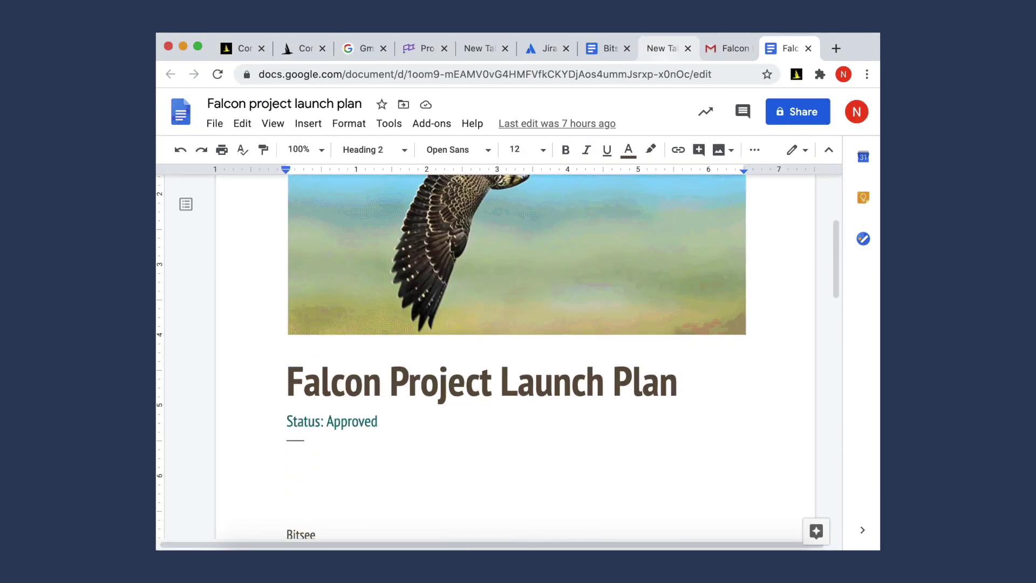
key(super+e)
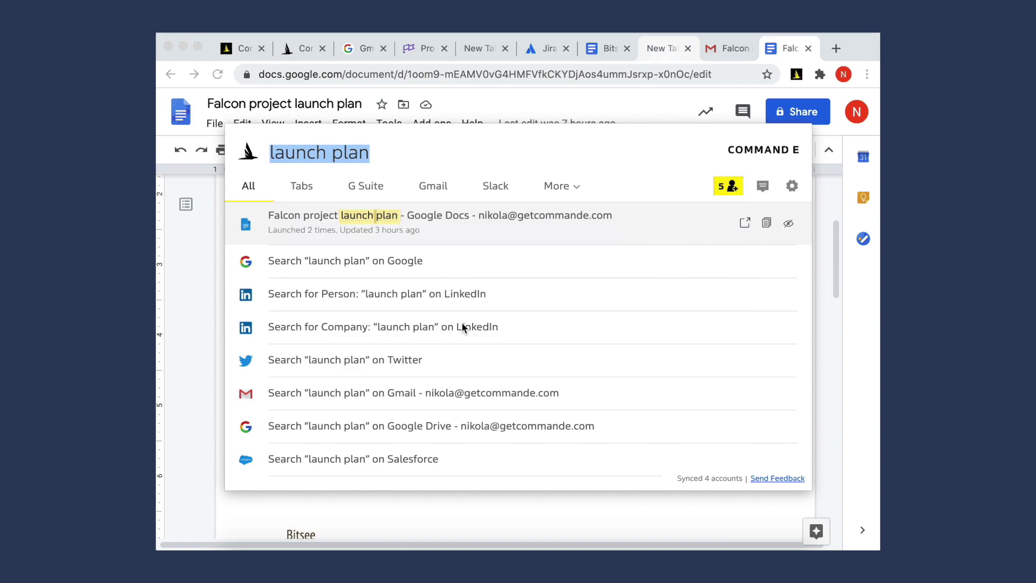
text(cale)
key(Return)
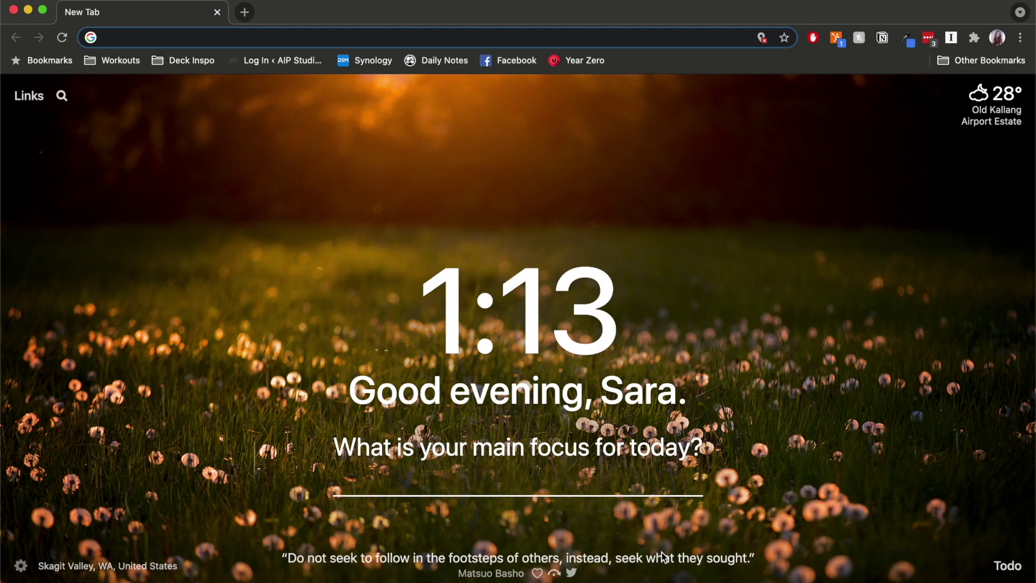
- Search 'life comma' then 'online' in Command E to open Life Command Center and Online Resources
key(super+e)
text(life comma)
key(Return)
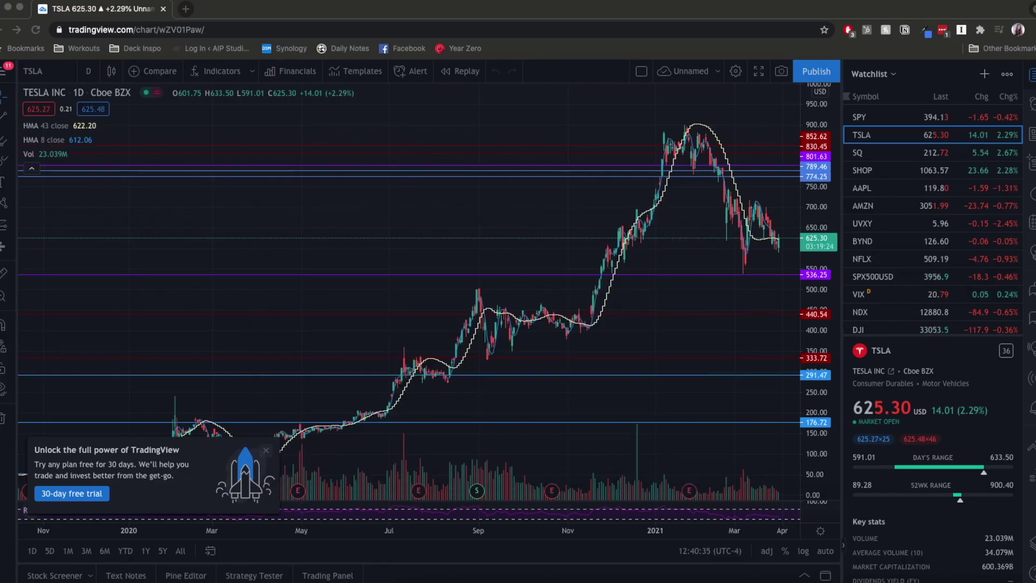
key(super+e)
text(online)
key(Return)
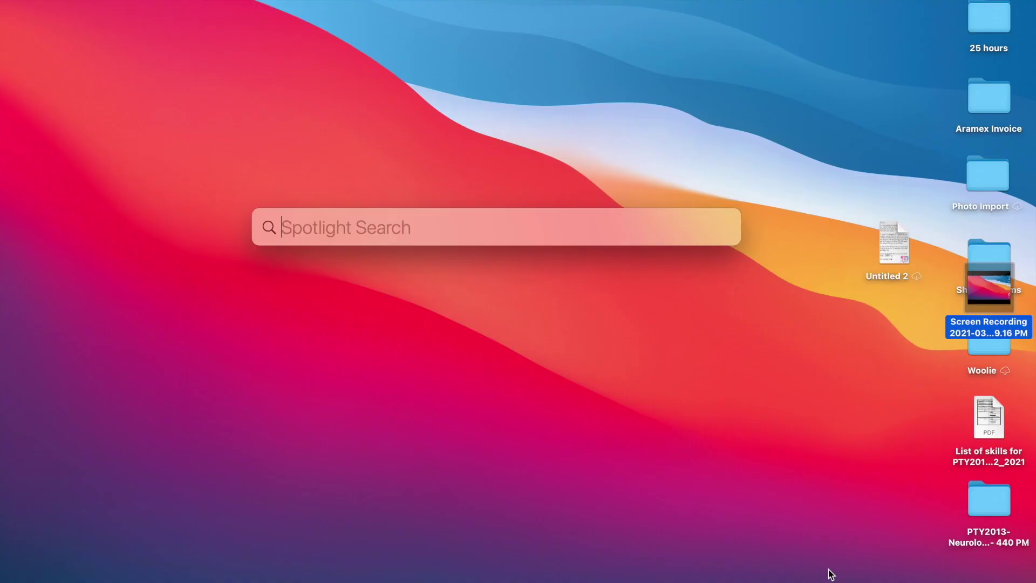
text(notion)
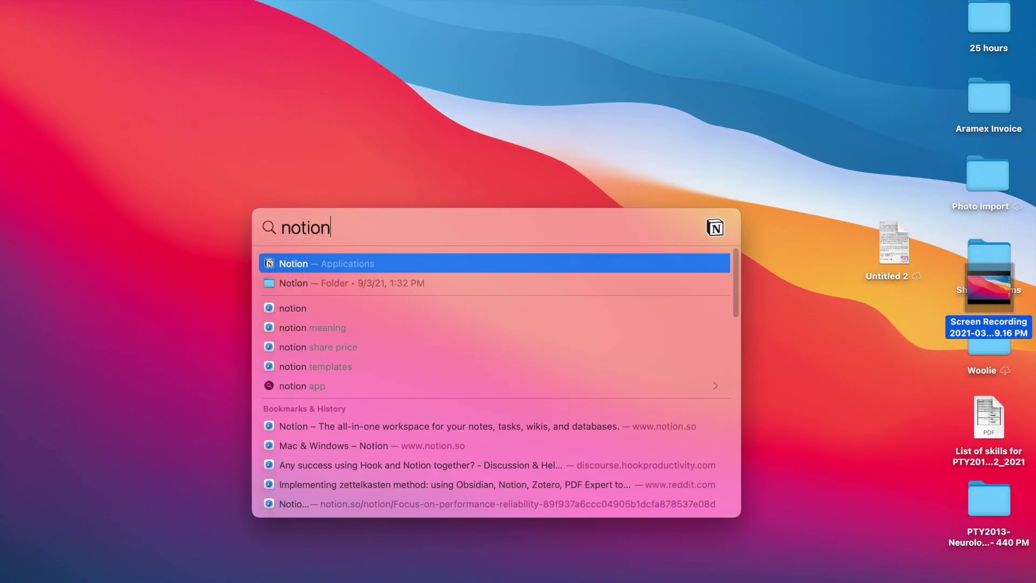
- Launch Notion from Spotlight and open its Cmd+P page search to look for 'pain'
key(Return)
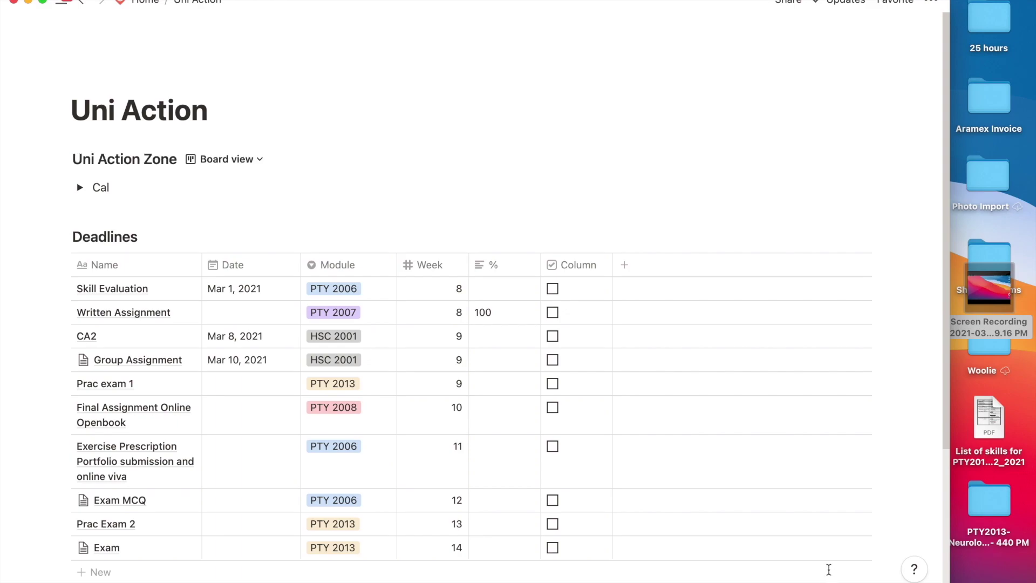
key(super+p)
text(pain)
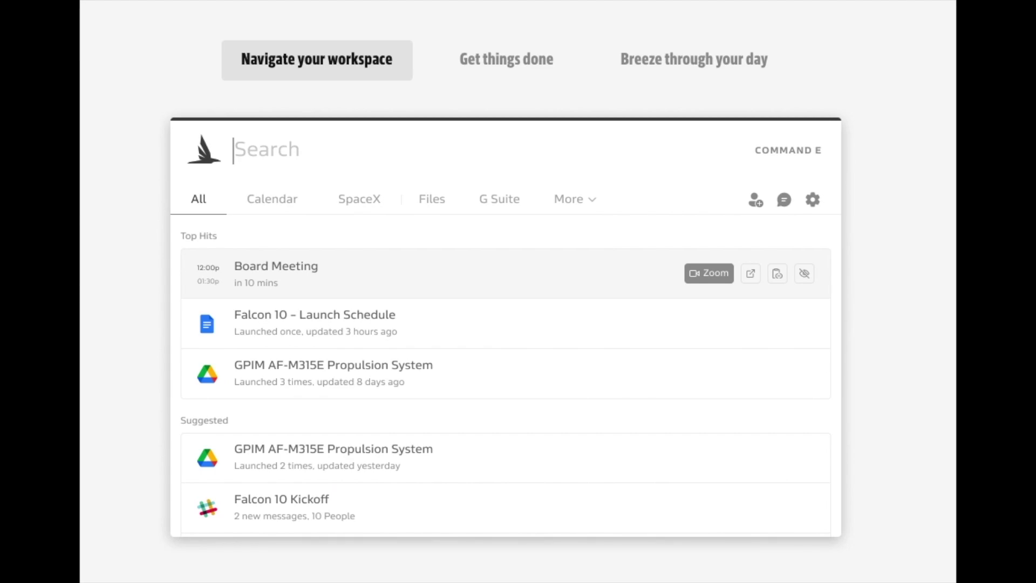
- Switch the Command E site demo from 'Get things done' to 'Breeze through your day'
click(472, 72)
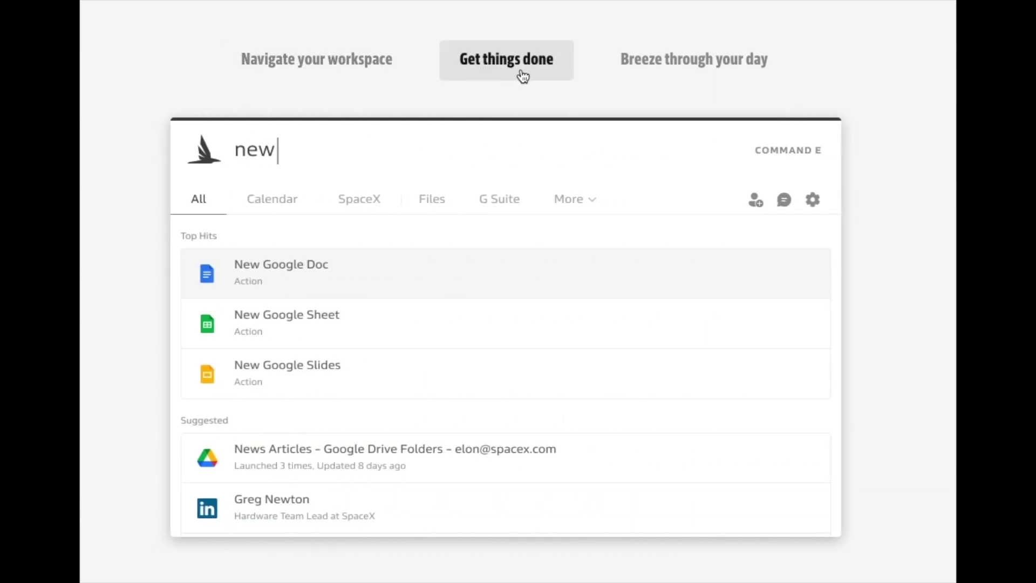
click(641, 79)
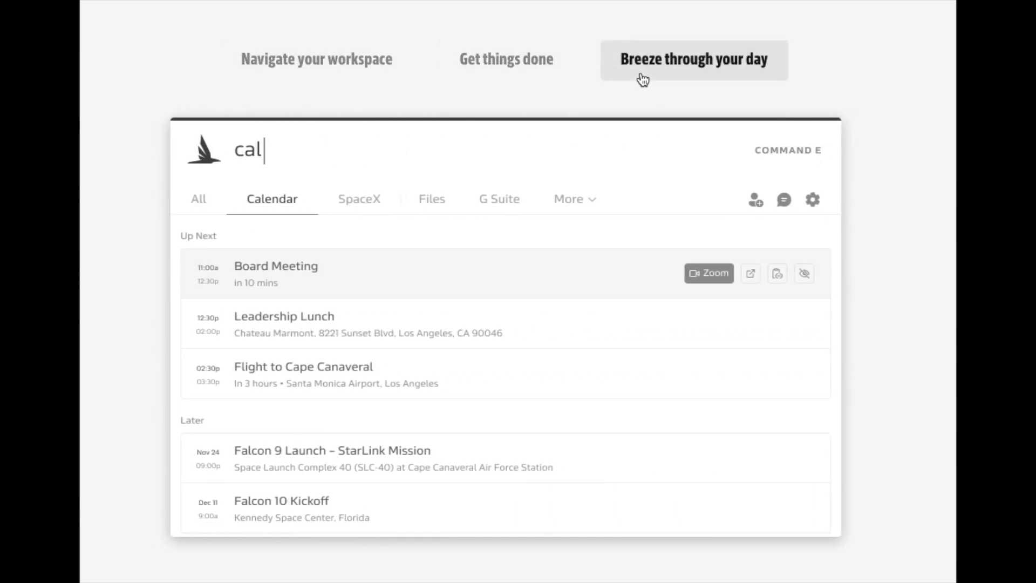